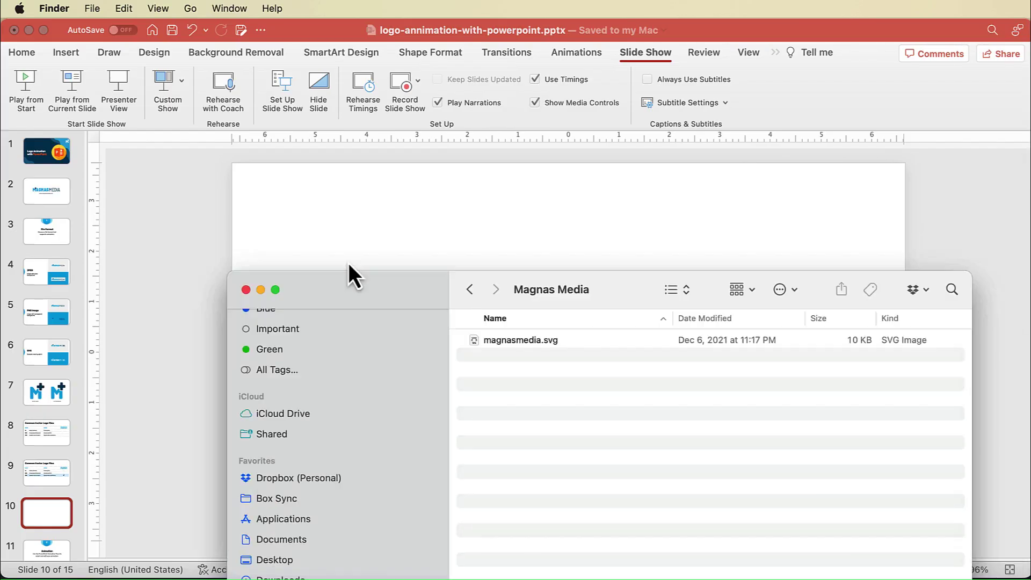
- Drag magnasmedia.svg from the Finder window onto slide 10
drag(350, 273, 298, 429)
click(399, 297)
drag(468, 467, 507, 294)
click(462, 369)
- Convert the logo graphic into separate editable shapes with Convert to Shape
right_click(511, 276)
mouse_move(599, 421)
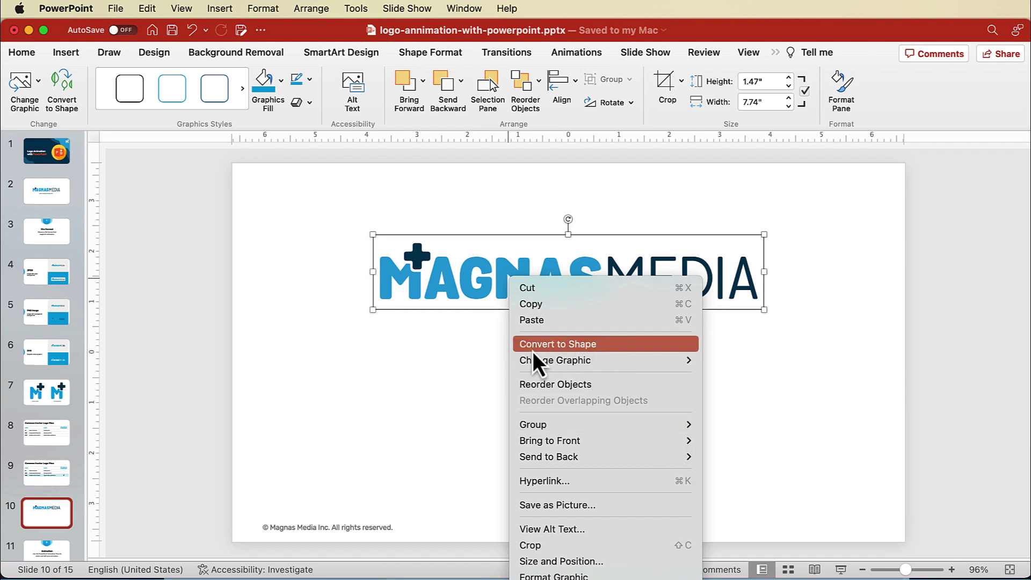
click(631, 345)
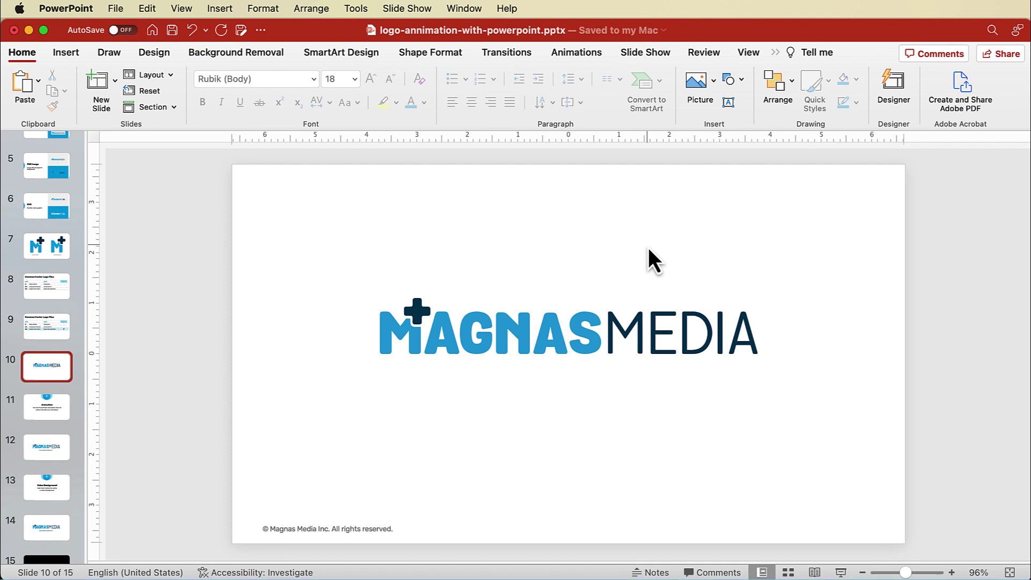
- Switch to the Animations tab, marquee-select the MAGNASMEDIA letter shapes, then deselect them
click(578, 57)
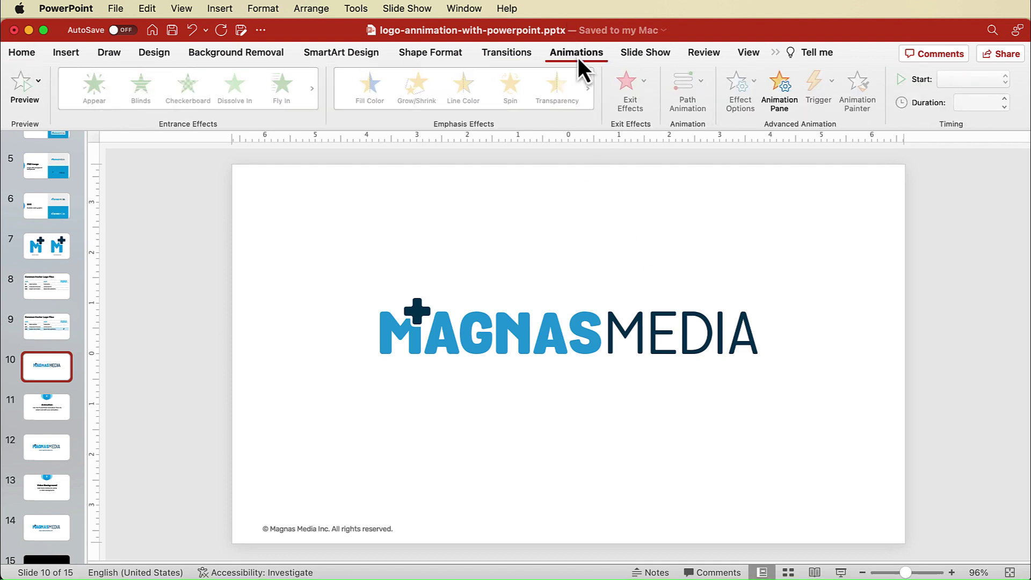
drag(376, 272, 877, 424)
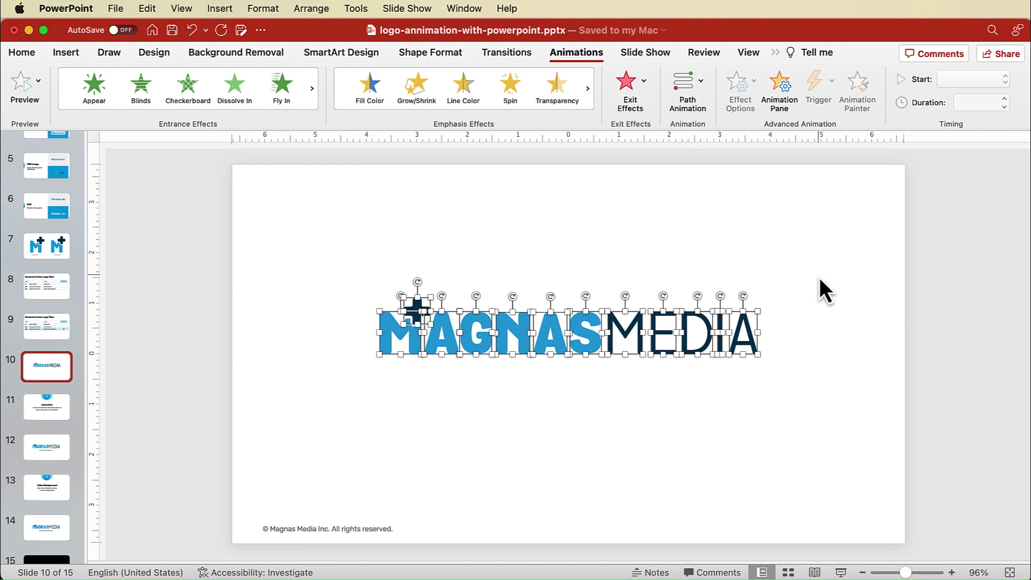
click(774, 230)
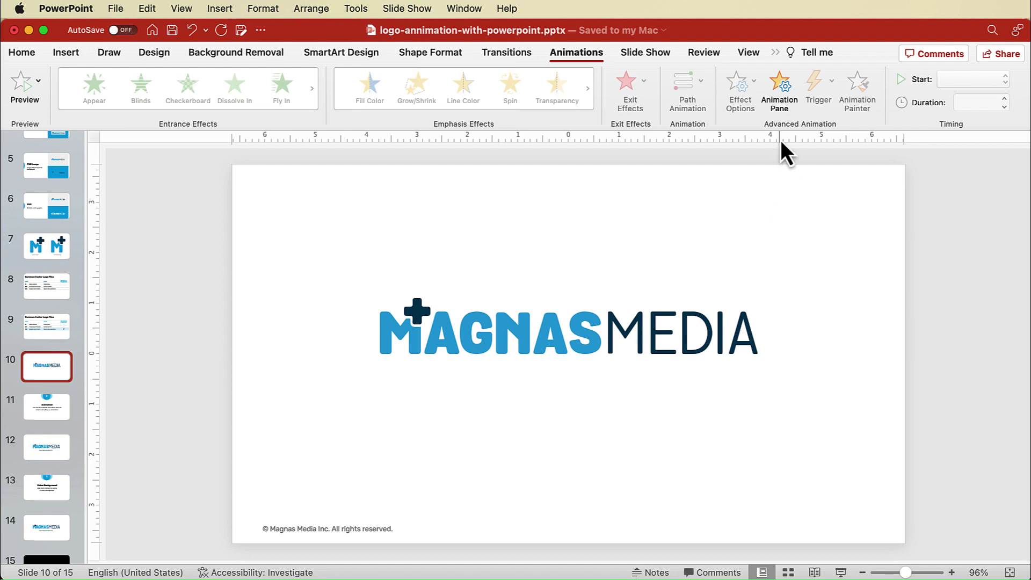
- Open the Animation Pane and Shift-select all logo shapes, from the M and plus through the final A
click(779, 85)
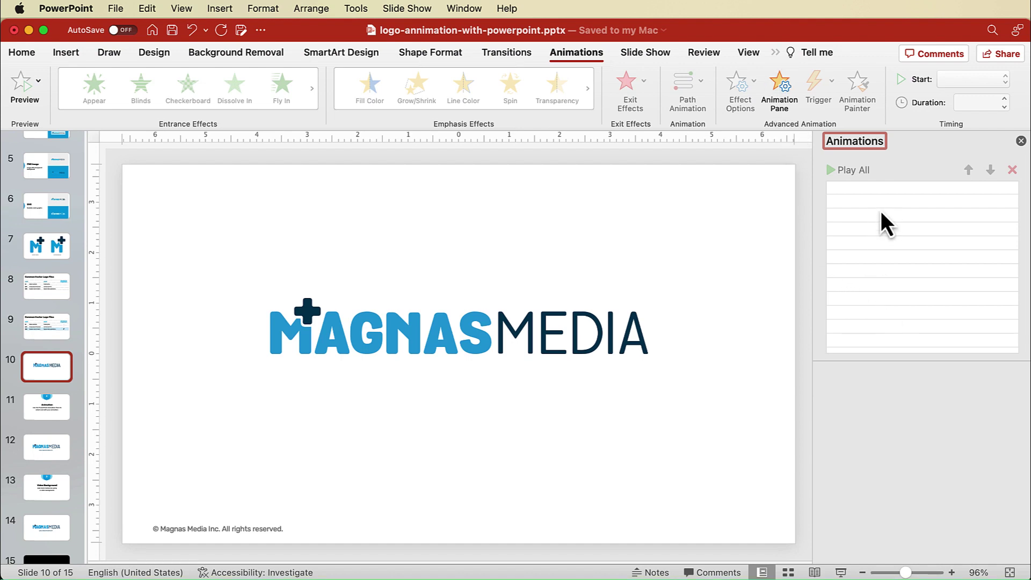
click(301, 323)
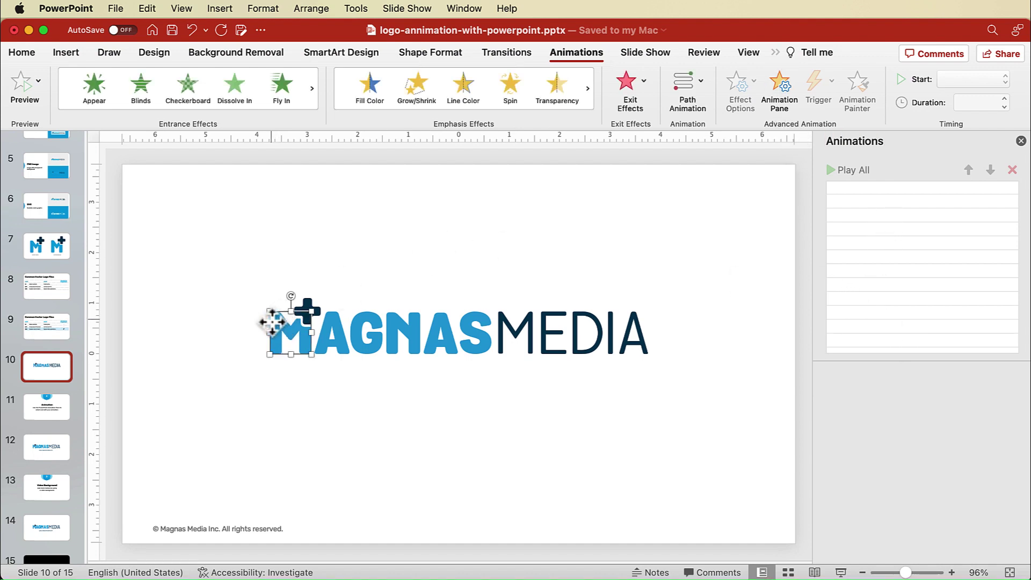
shift+click(303, 308)
shift+click(334, 330)
shift+click(371, 338)
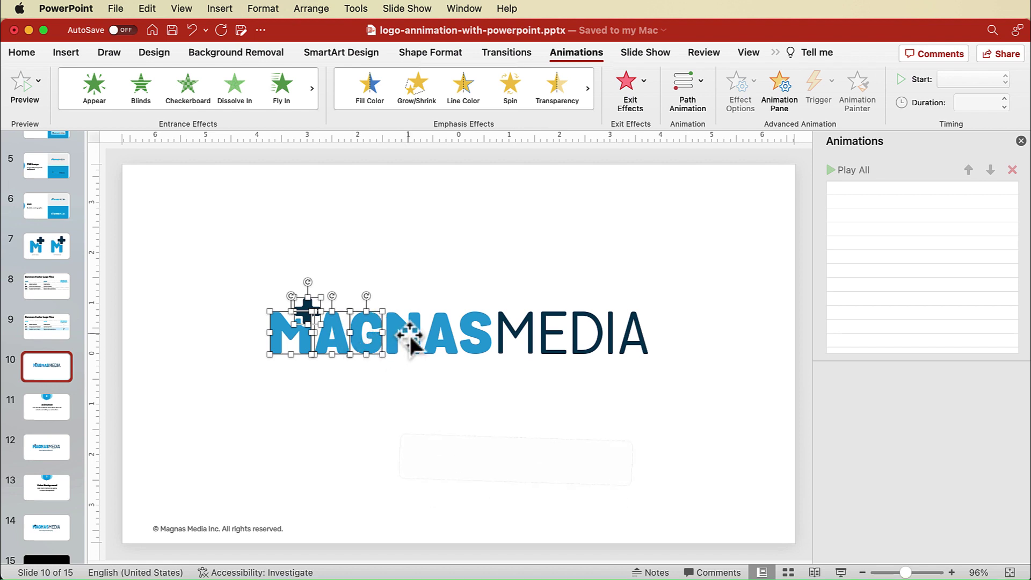
shift+click(411, 338)
shift+click(441, 345)
shift+click(475, 344)
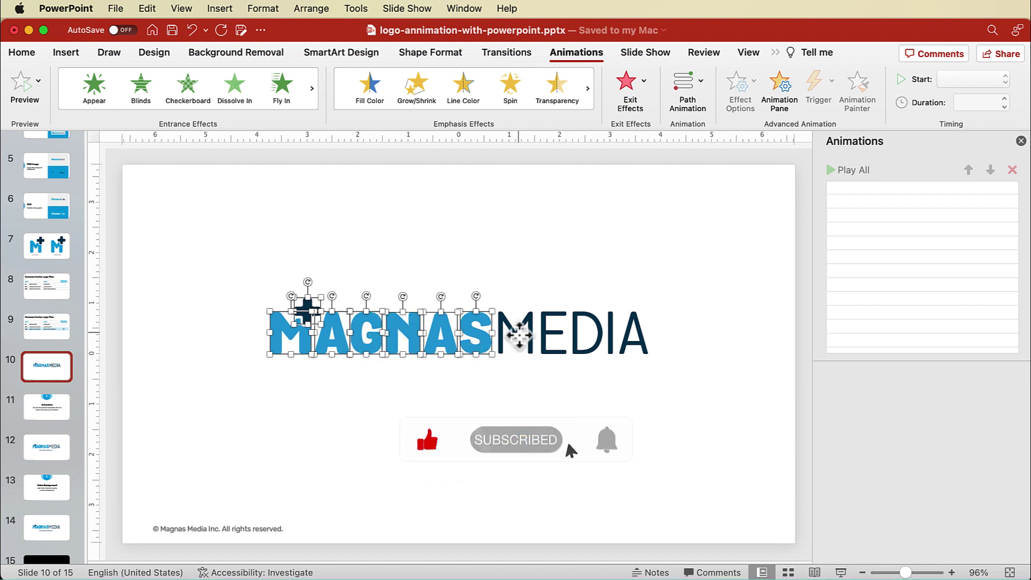
shift+click(518, 337)
shift+click(556, 344)
shift+click(582, 352)
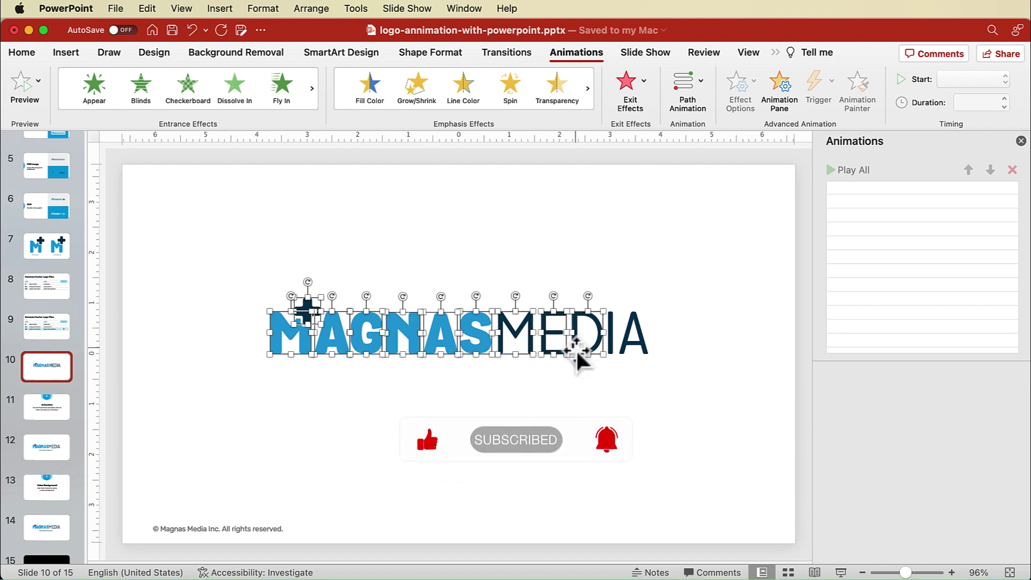
shift+click(612, 349)
shift+click(644, 348)
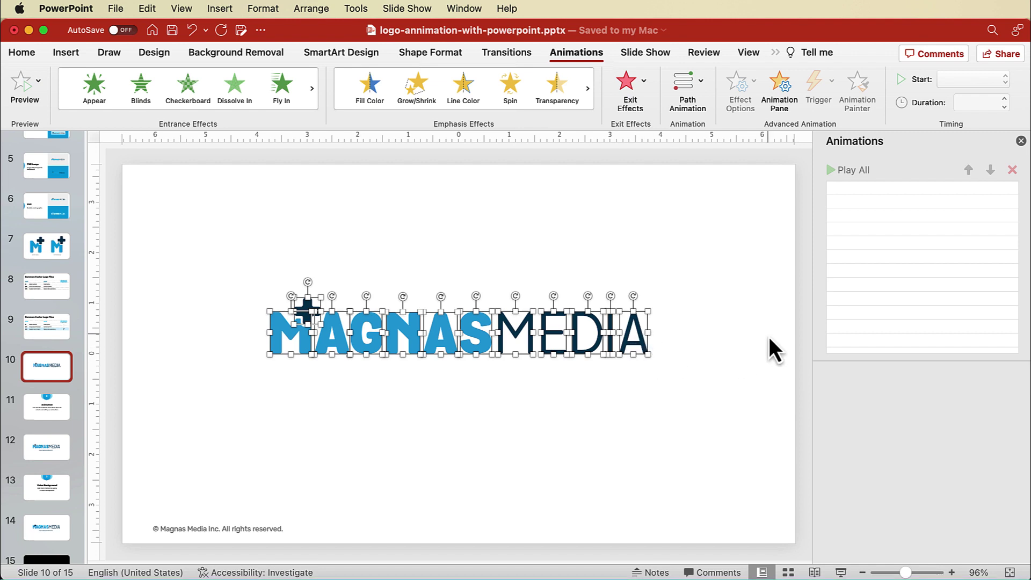
- Give all selected letters a Fly In entrance from the right lasting 0.1 seconds
click(280, 85)
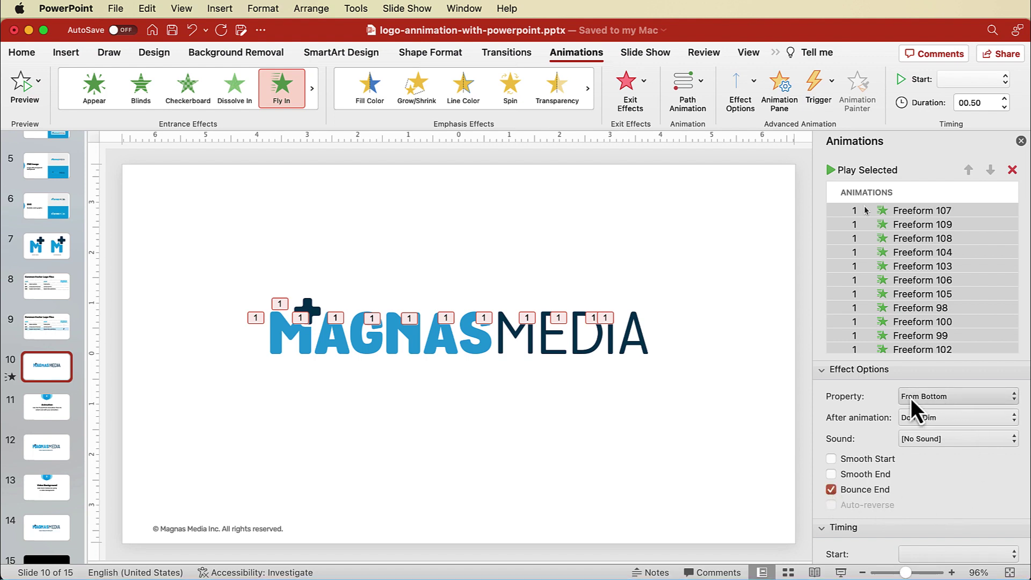
click(958, 396)
click(968, 432)
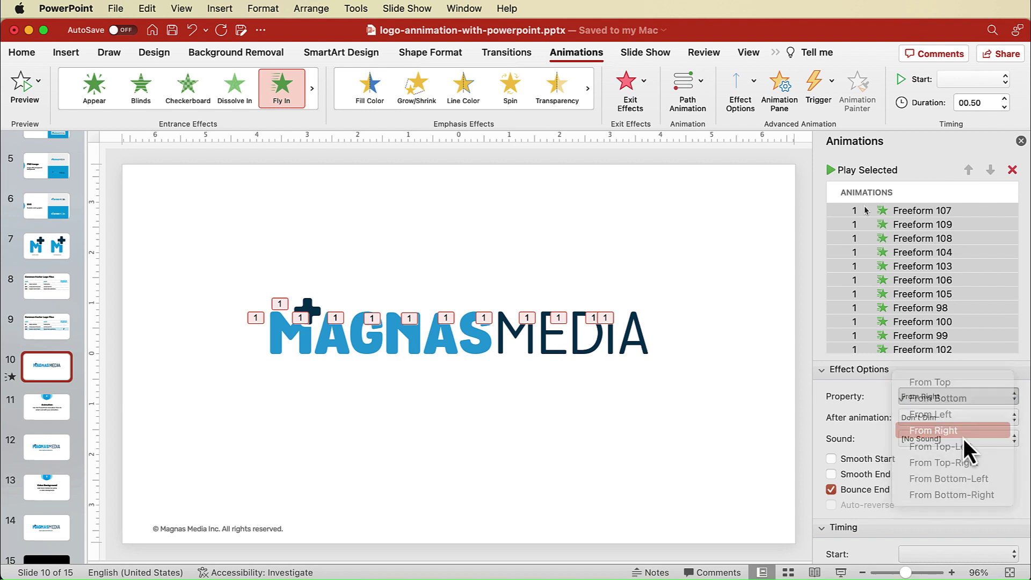
scroll(951, 478, down, 3)
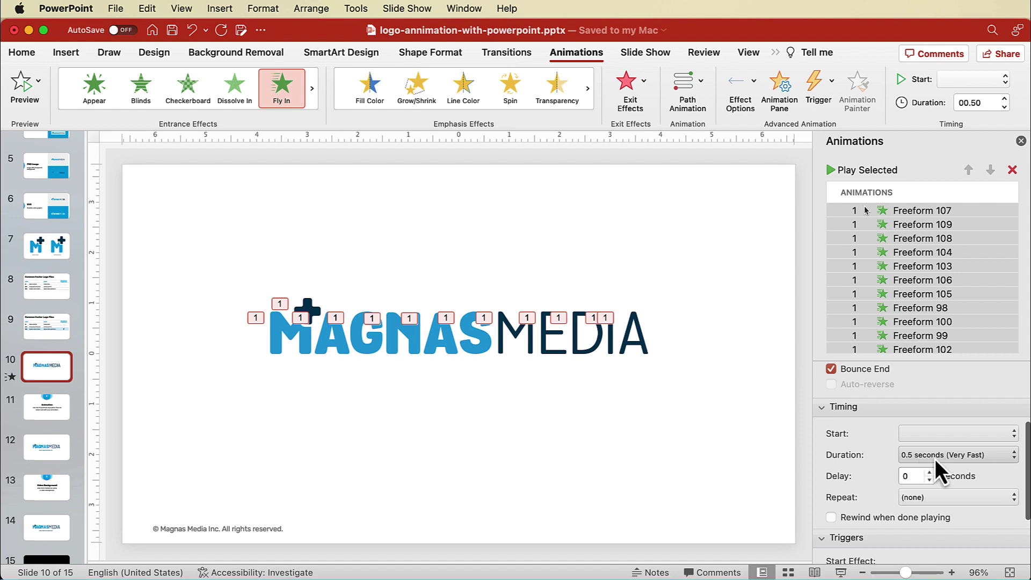
click(988, 459)
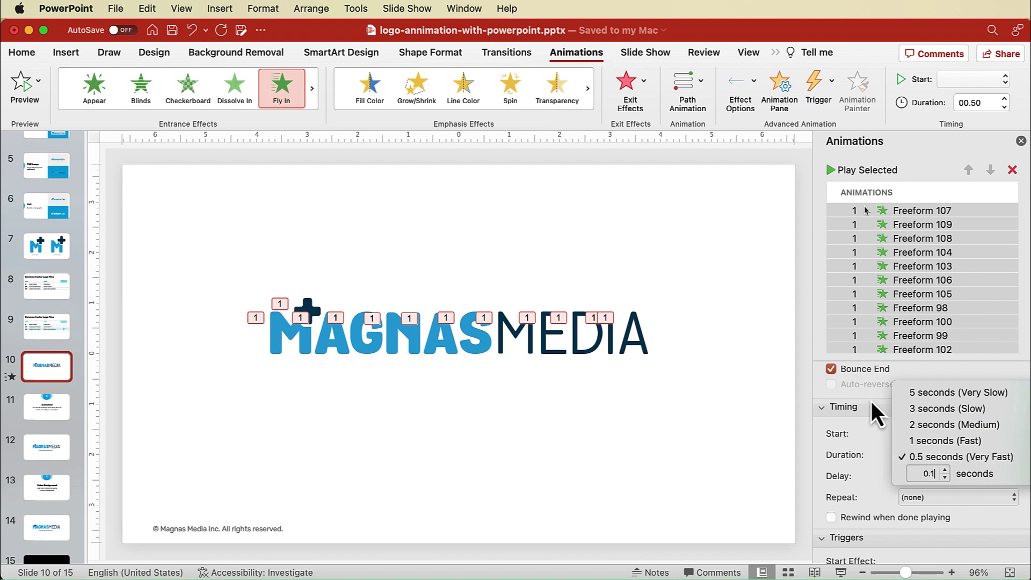
key(Return)
scroll(914, 449, down, 3)
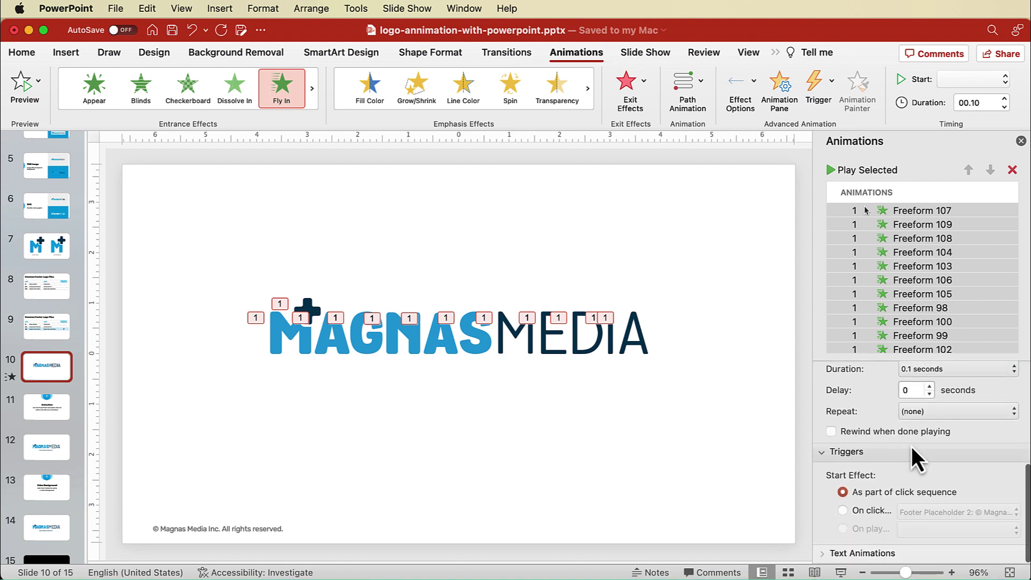
scroll(911, 446, up, 5)
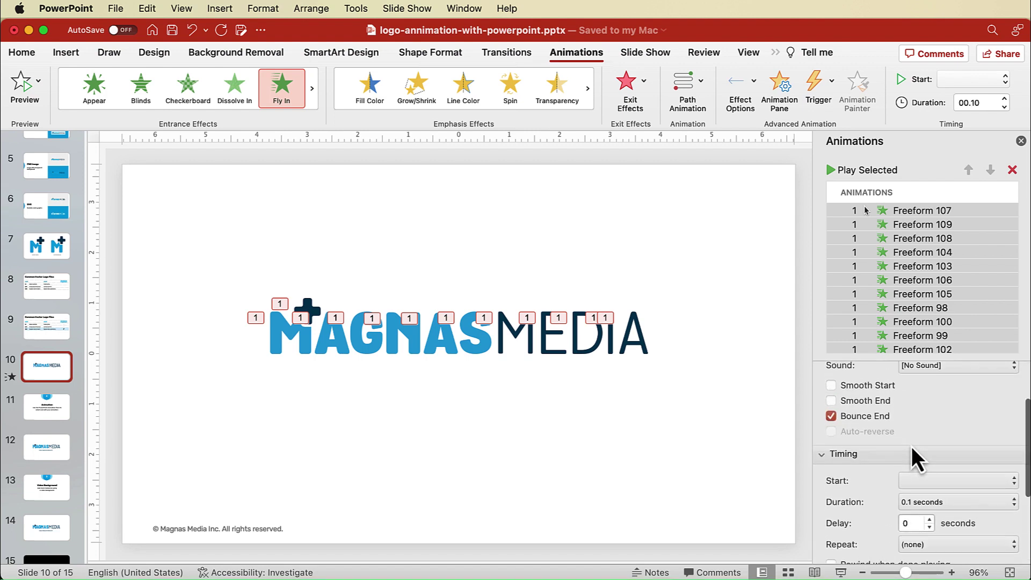
- Make the Freeform 107 and Freeform 109 animations fly in from the left
click(678, 410)
click(278, 335)
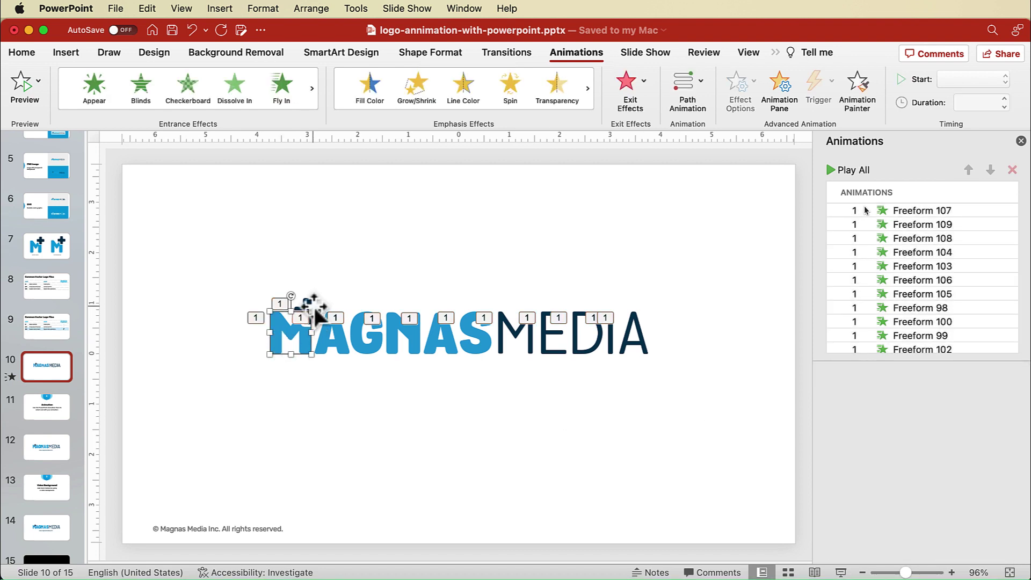
click(941, 213)
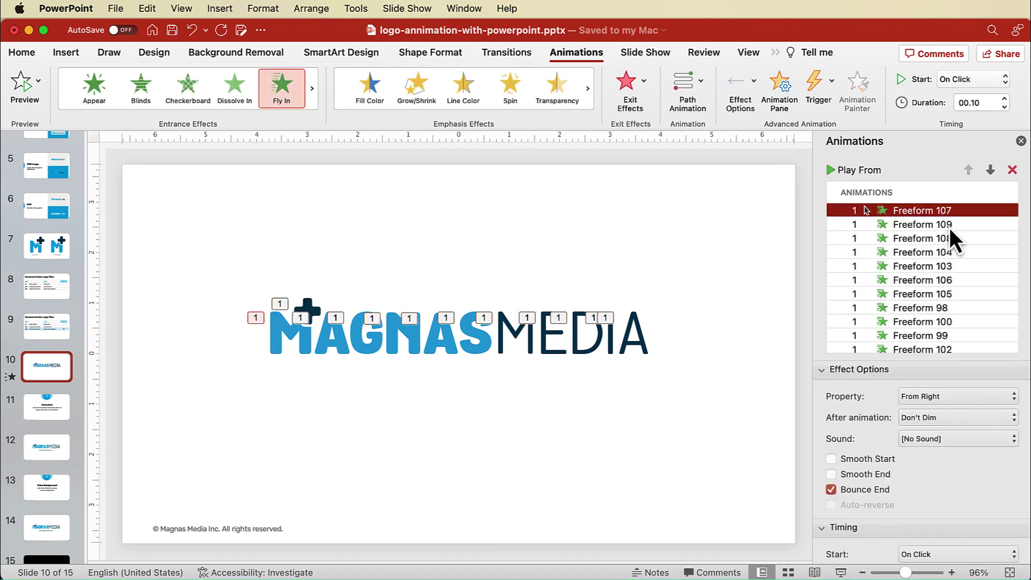
shift+click(948, 225)
click(946, 398)
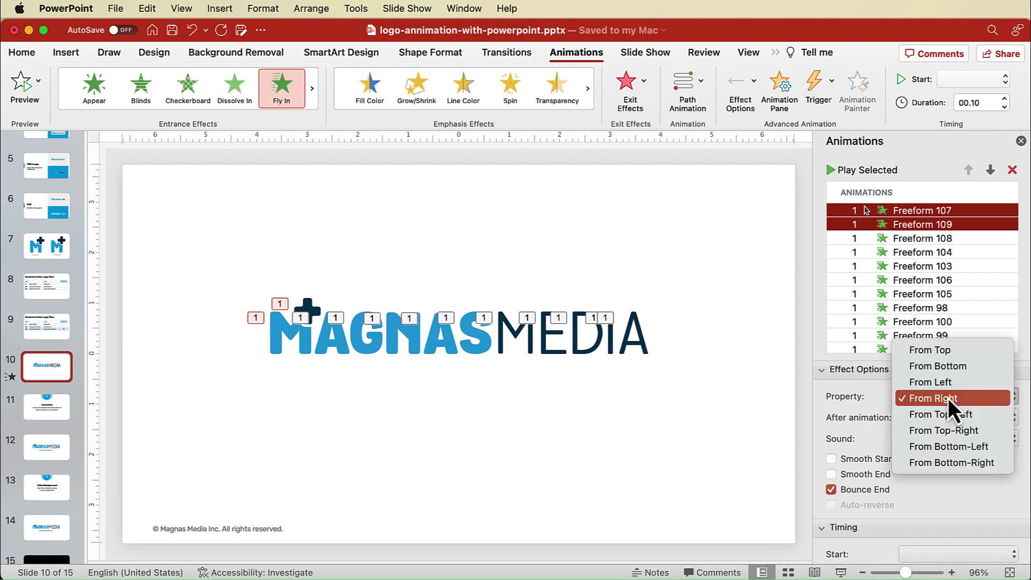
click(951, 382)
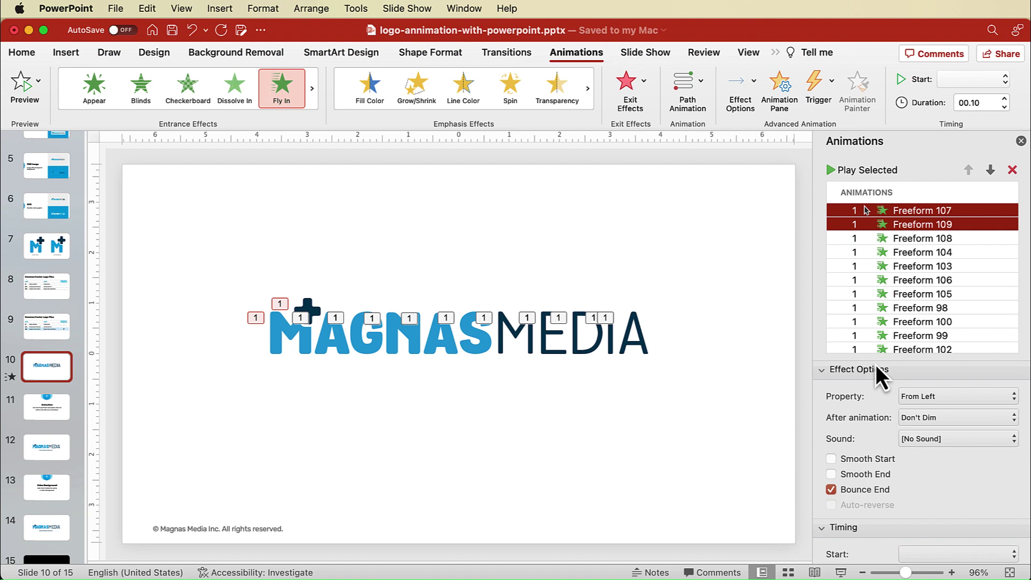
scroll(943, 475, down, 5)
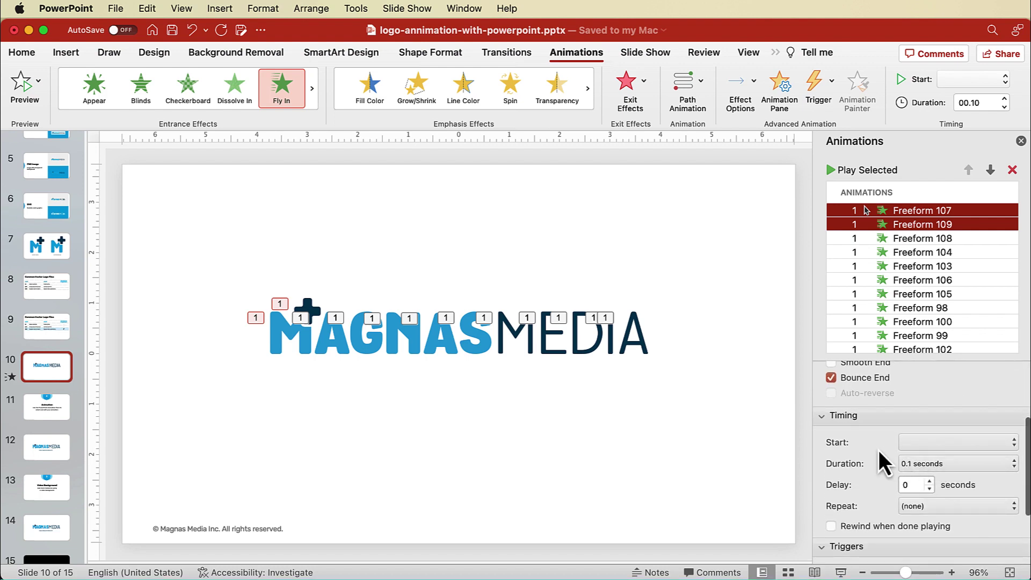
scroll(876, 450, down, 3)
- Review the timing of the Freeform 108, 107 and 109 animations
click(942, 238)
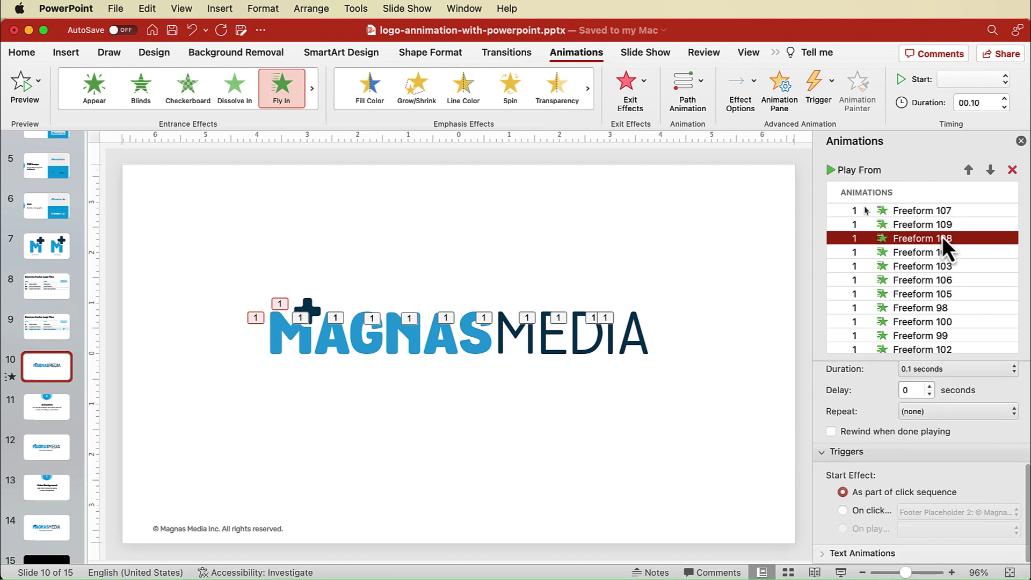
scroll(918, 450, up, 5)
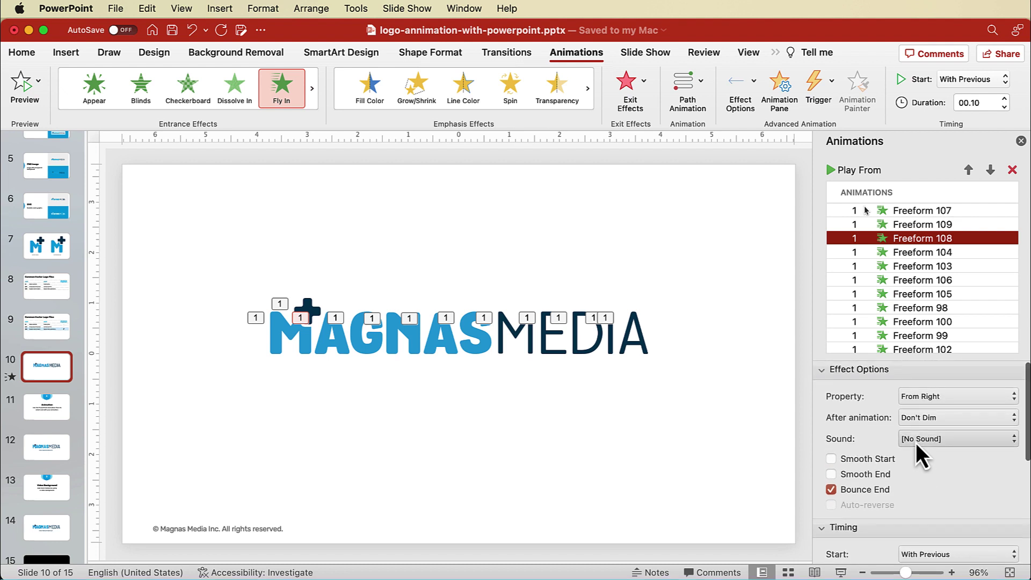
scroll(955, 470, down, 2)
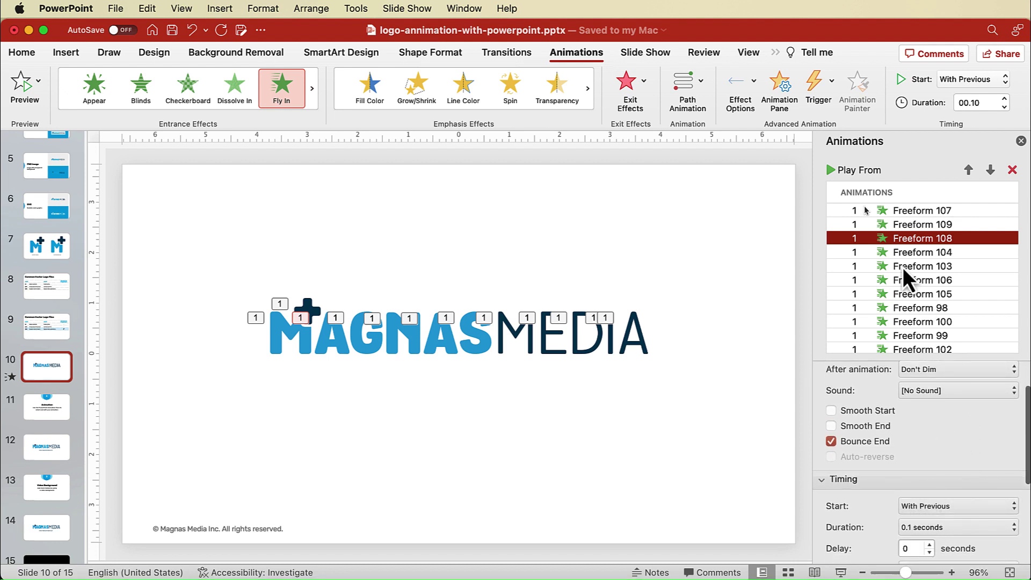
click(961, 215)
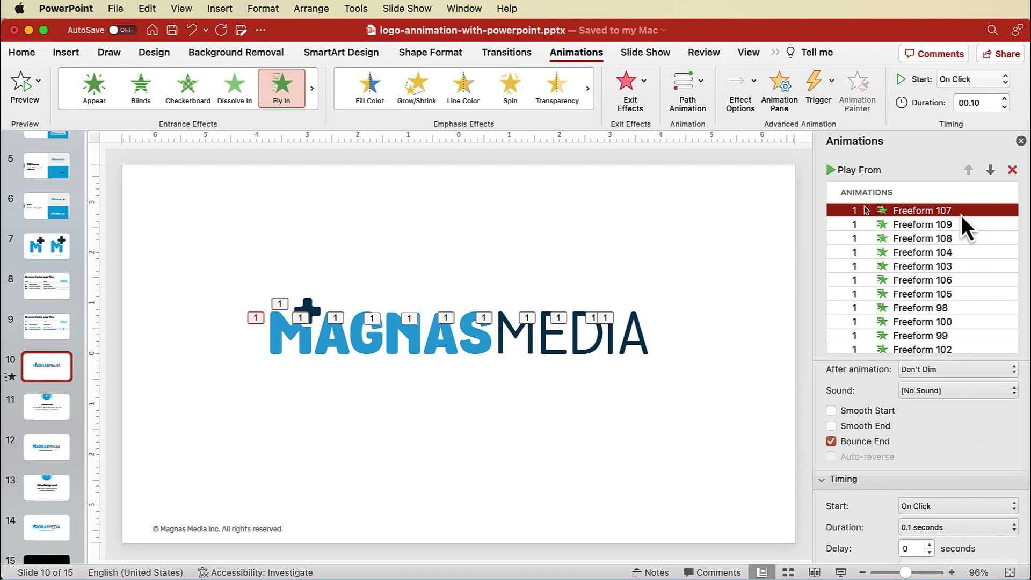
click(960, 225)
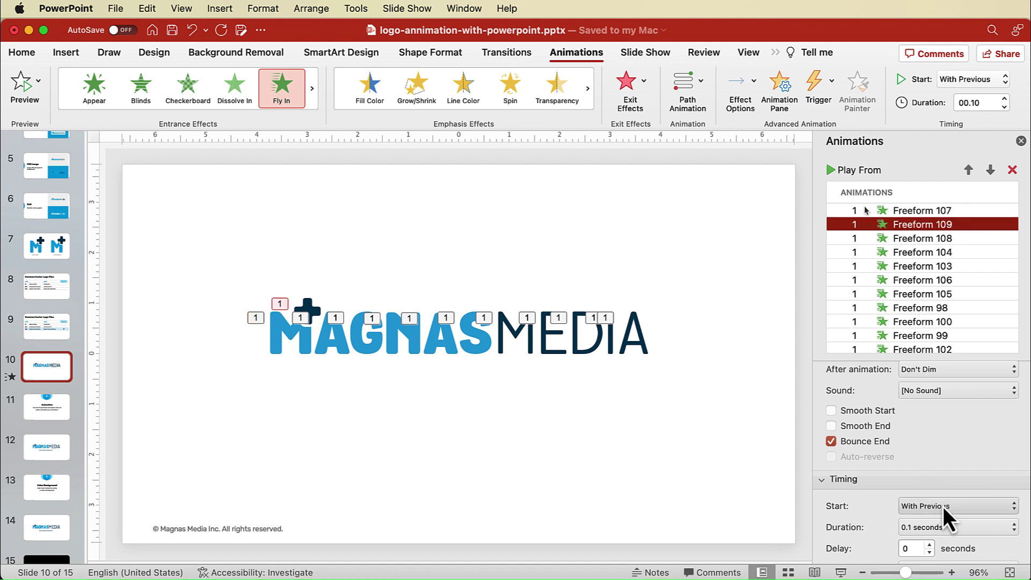
click(964, 238)
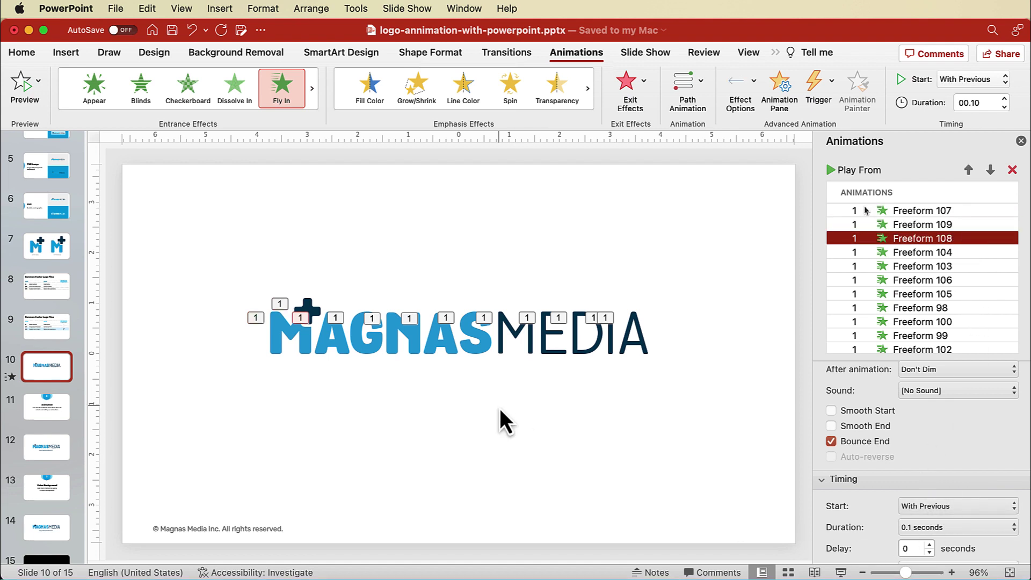
- Set Freeform 104 through Freeform 101 to start After Previous
click(958, 252)
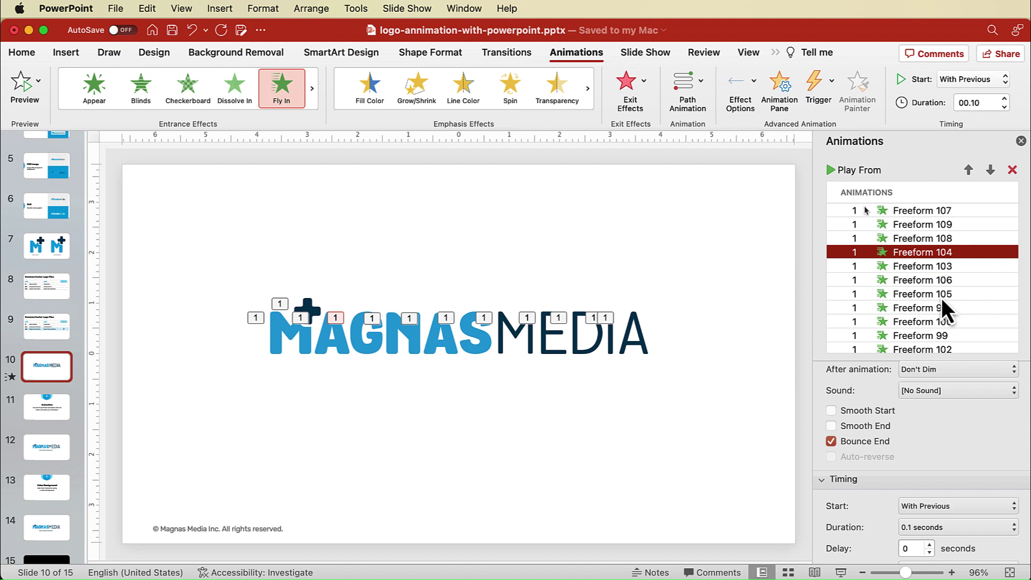
scroll(942, 298, down, 1)
shift+click(956, 345)
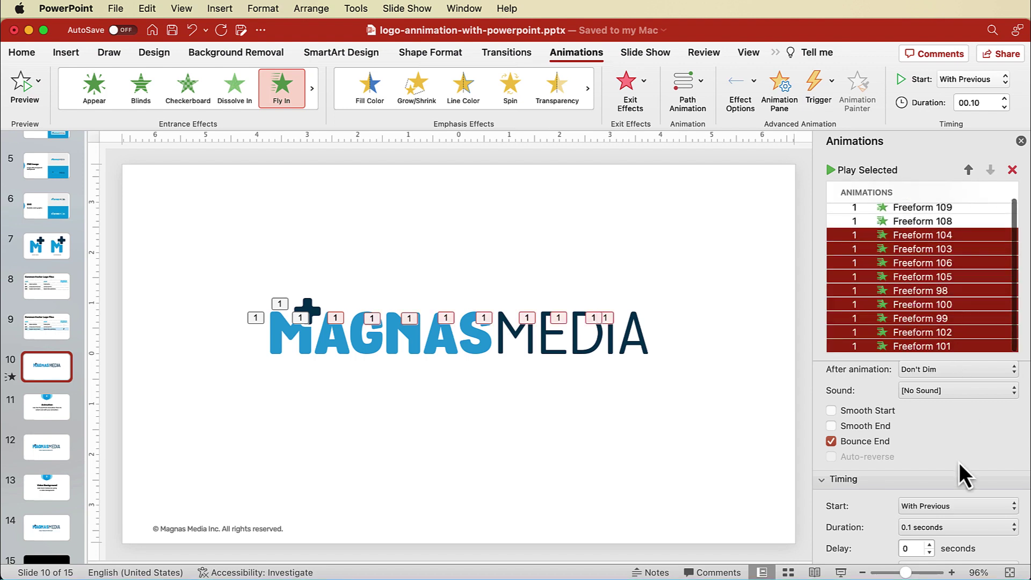
click(942, 507)
click(943, 527)
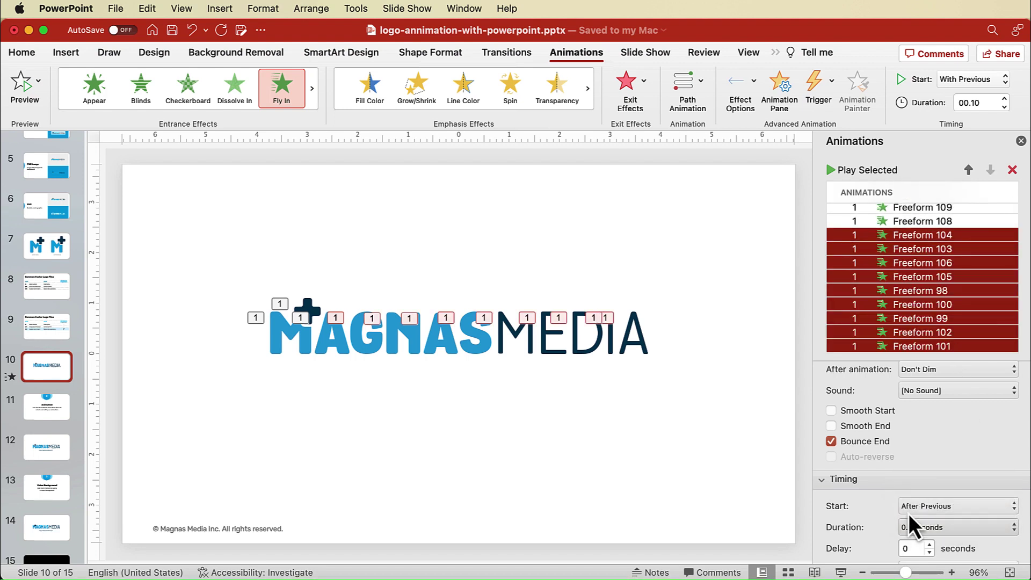
click(709, 440)
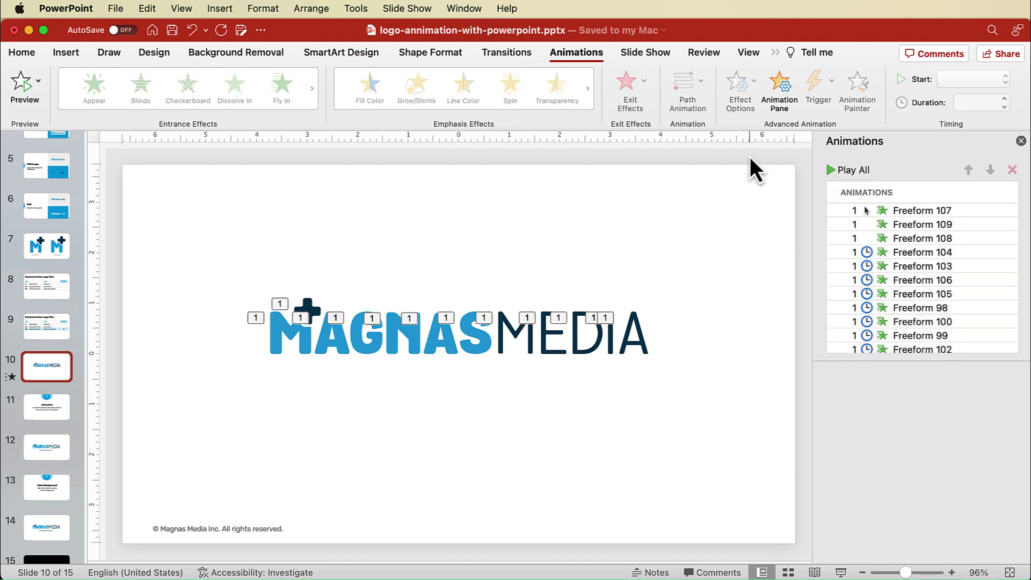
- Preview the animations from Freeform 107, then stop the preview
click(896, 213)
click(831, 169)
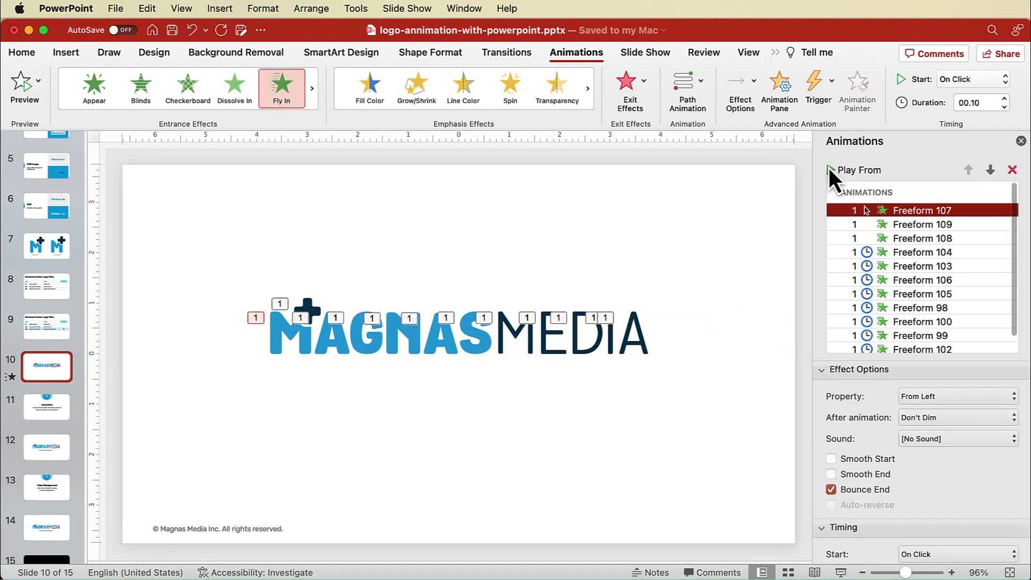
key(Delete)
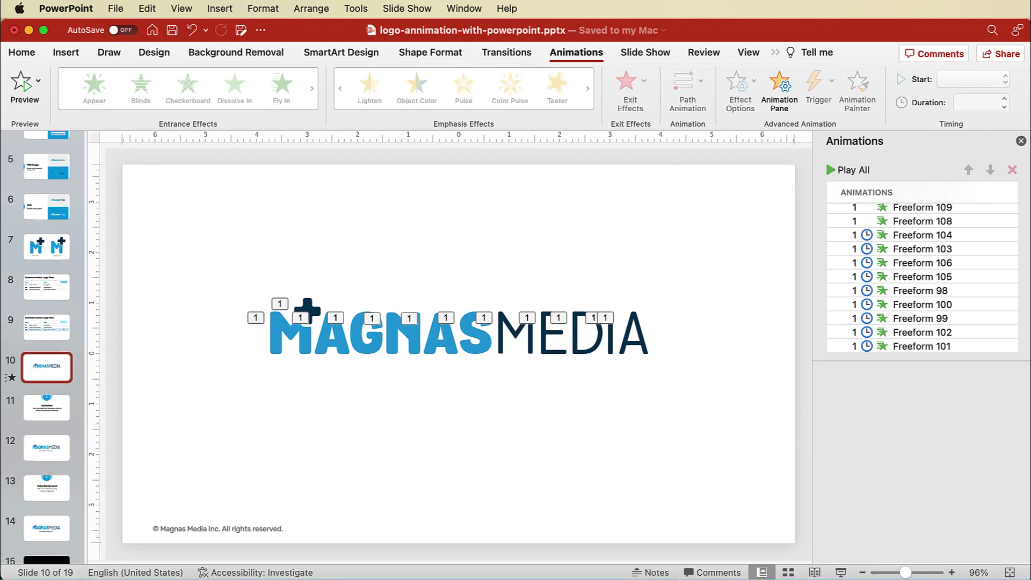
- Give the dark plus shape a Pulse emphasis starting After Previous
click(312, 305)
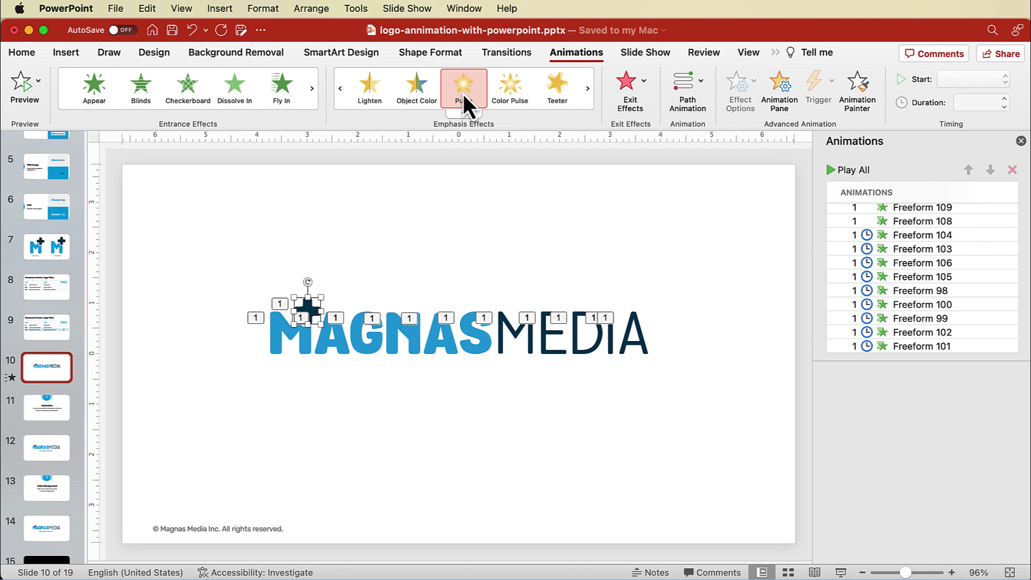
click(464, 94)
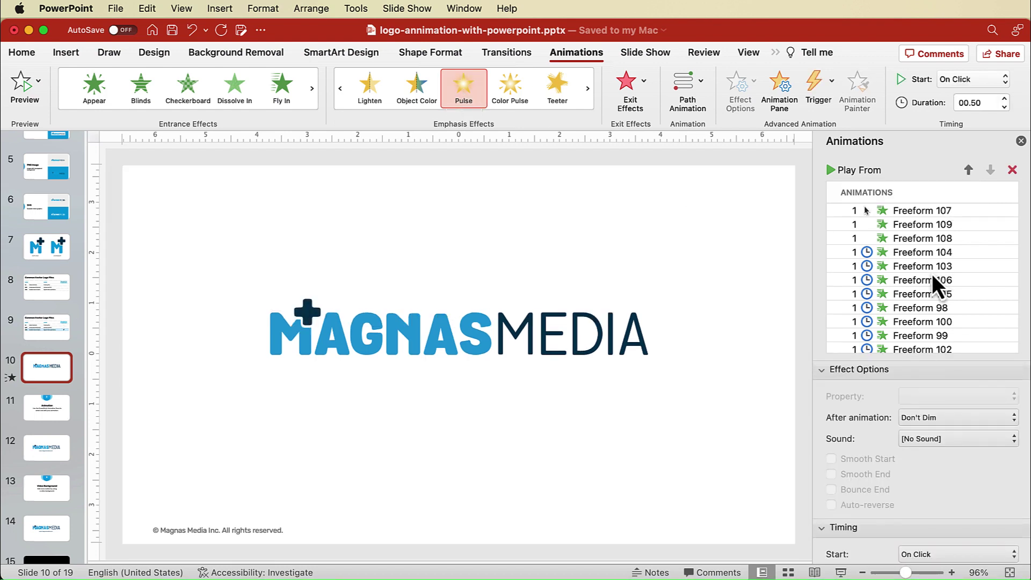
scroll(957, 482, down, 3)
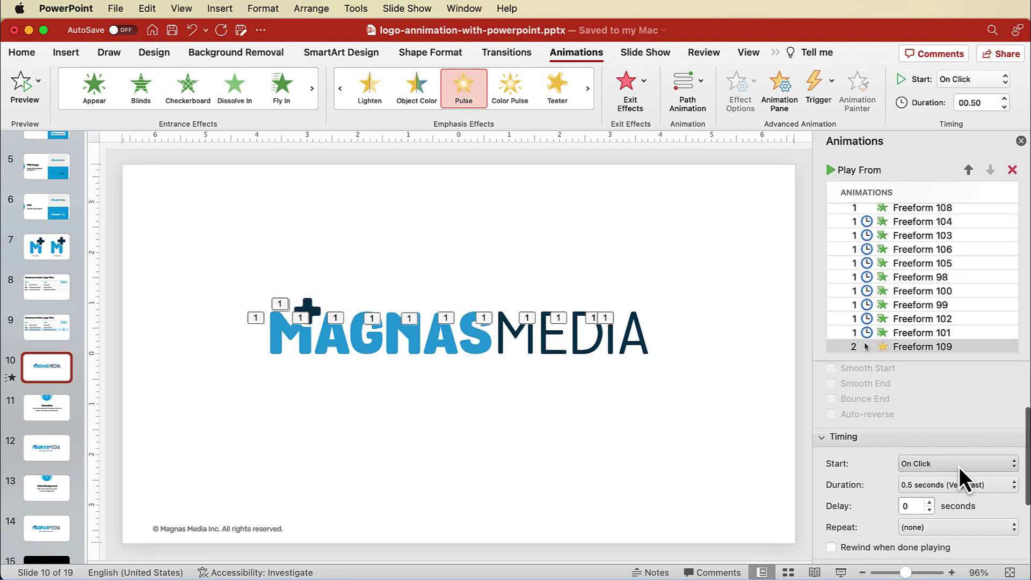
click(960, 465)
click(946, 500)
click(799, 471)
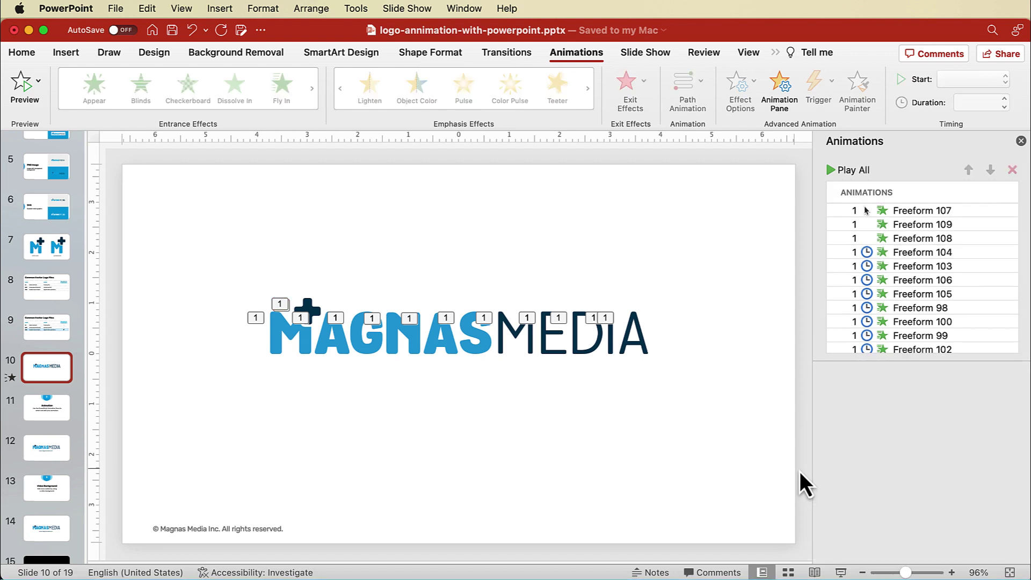
key(super+v)
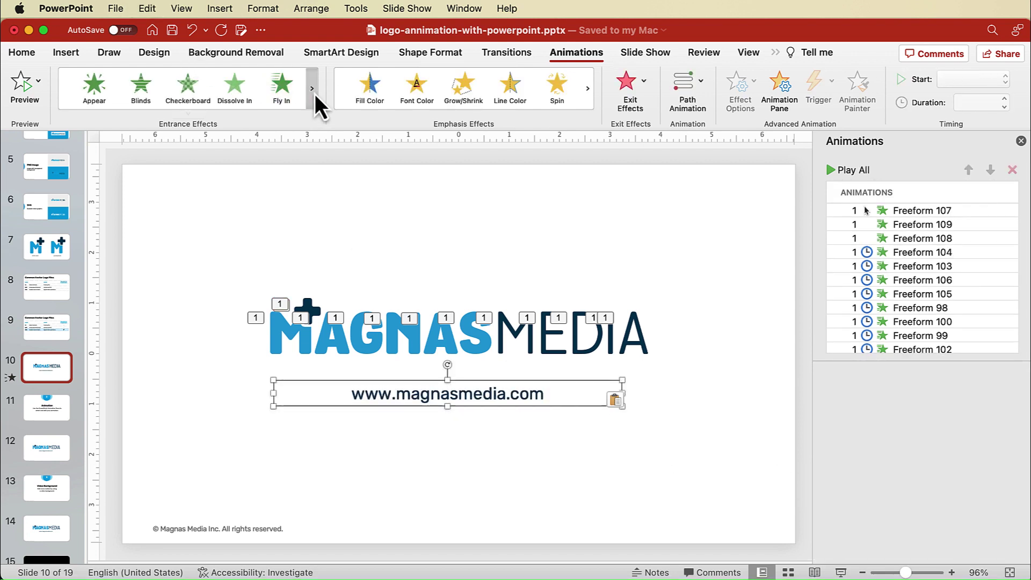
click(314, 93)
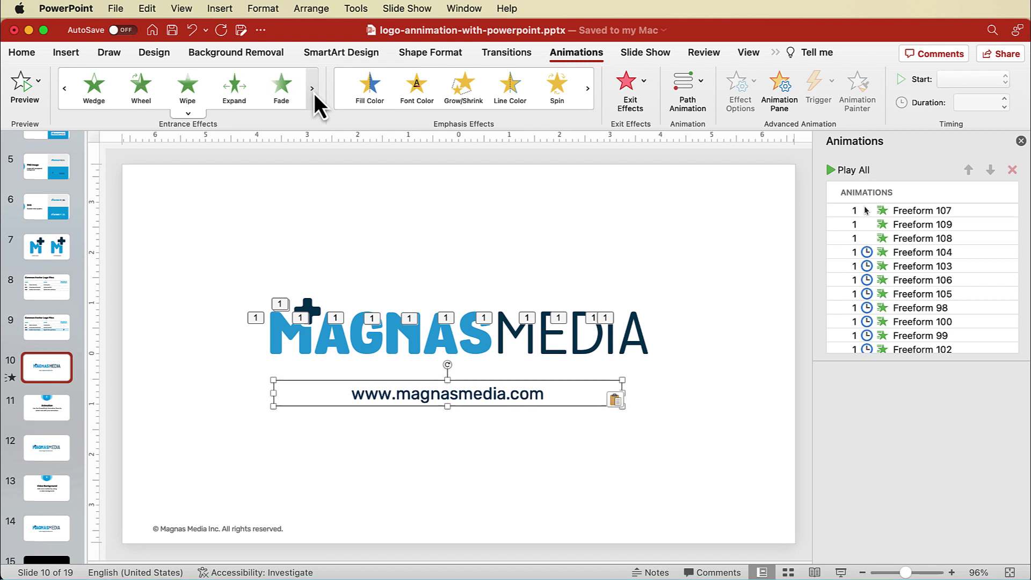
click(187, 87)
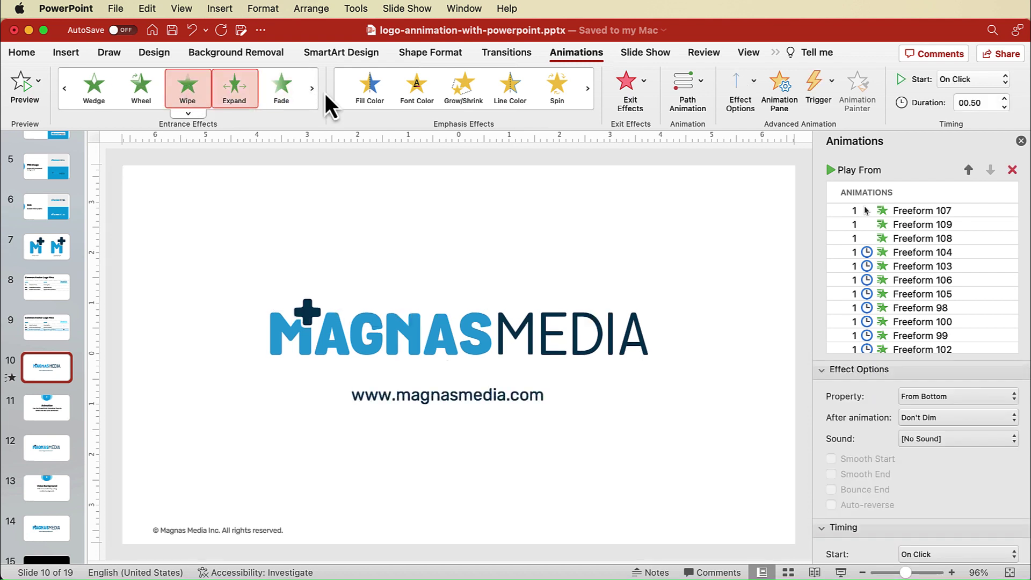
click(940, 397)
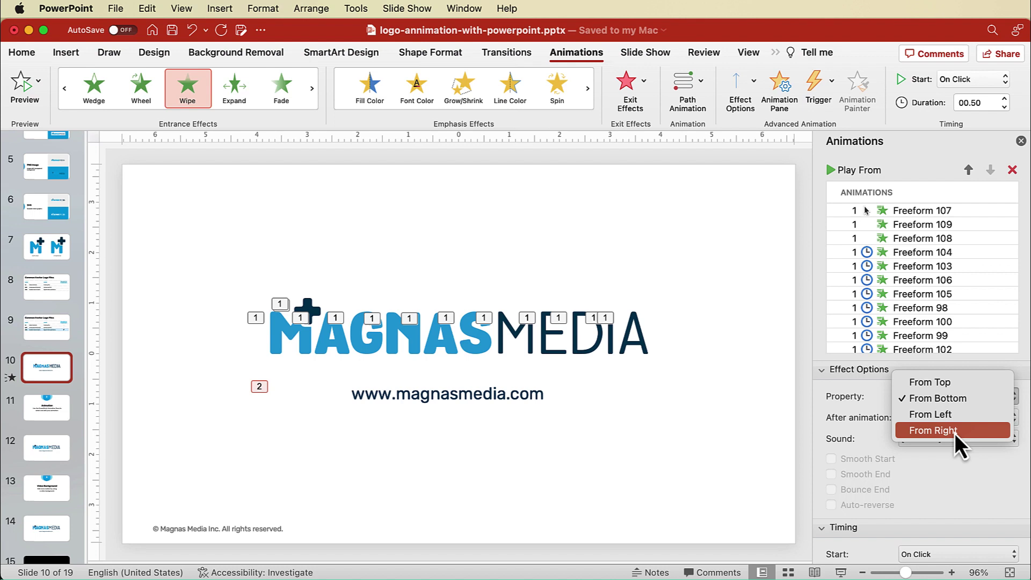
click(959, 416)
scroll(917, 474, down, 1)
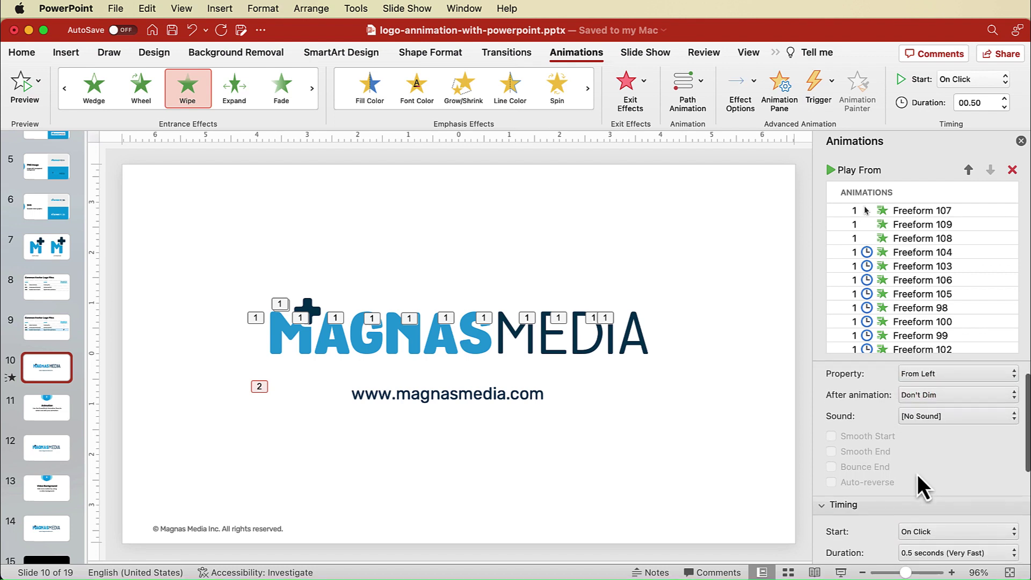
click(949, 533)
click(940, 565)
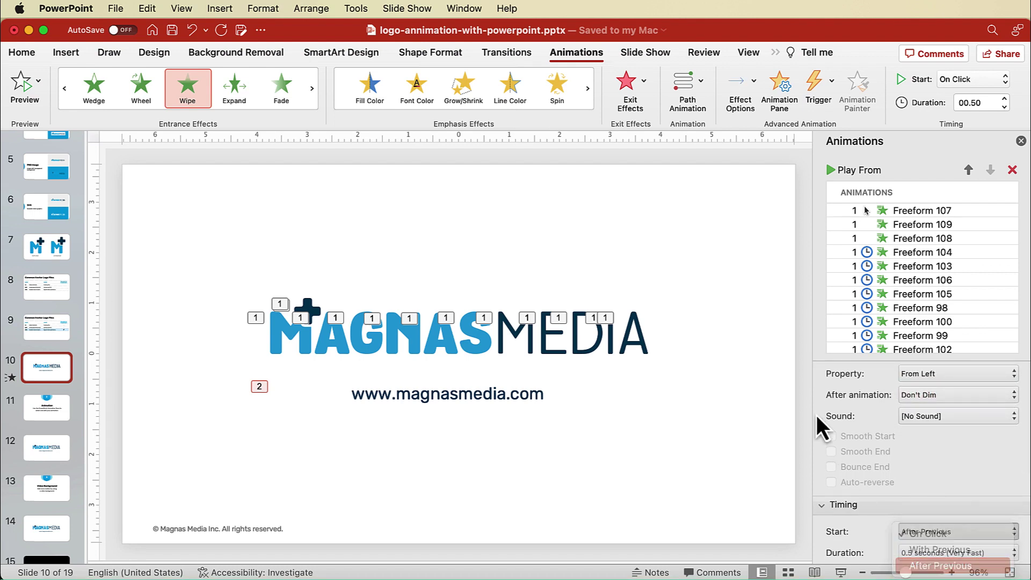
- Play the full animation sequence starting from Freeform 107
click(892, 211)
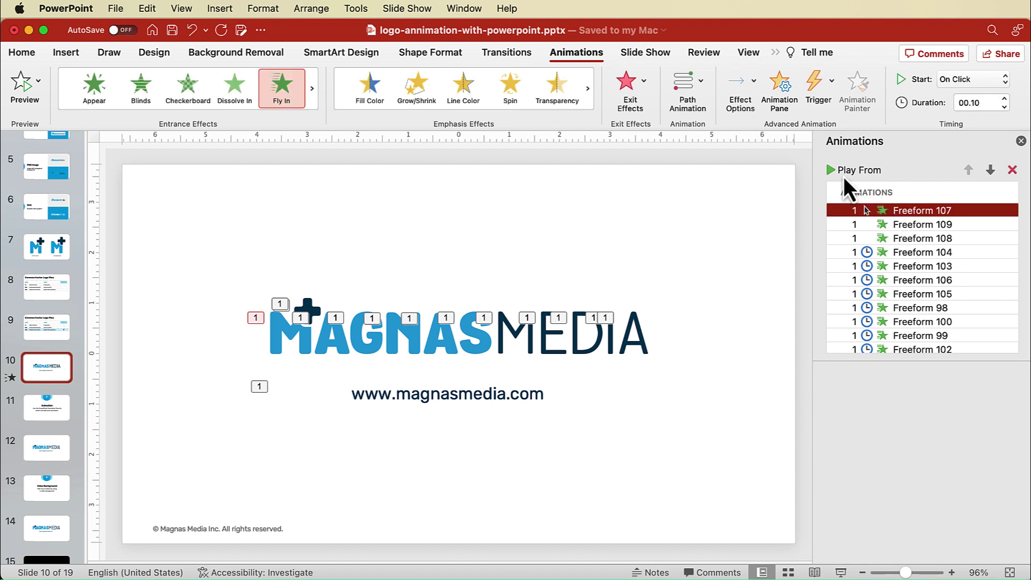
click(832, 170)
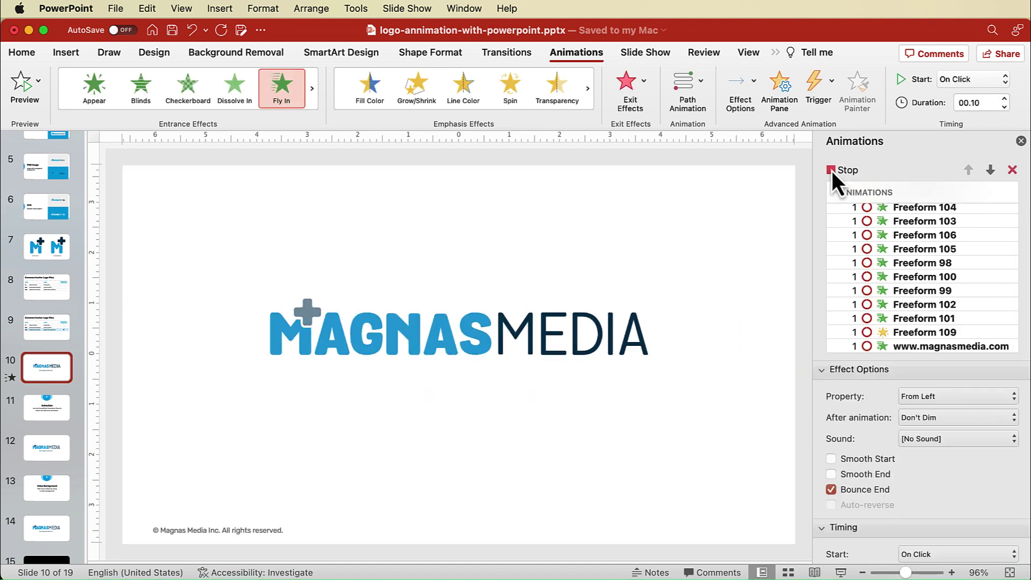